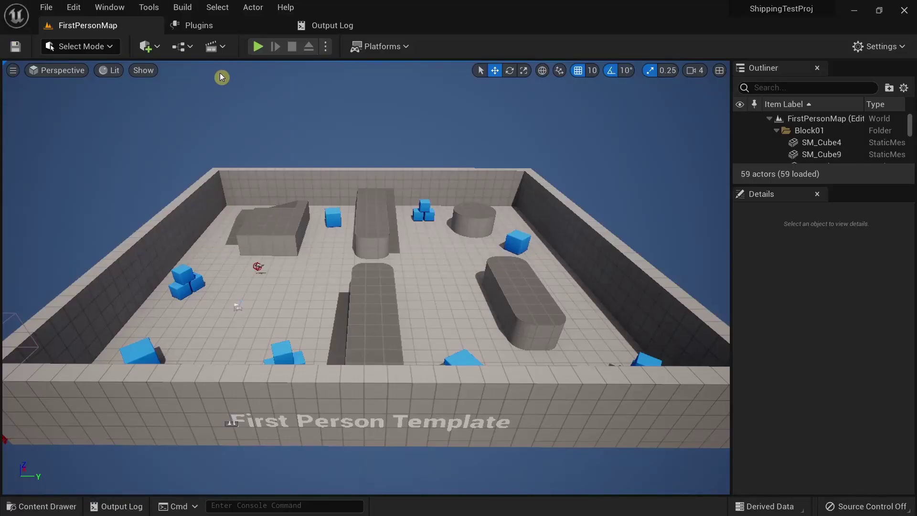
Show the editor's Output Log with the engine plugin mounting lines
left_click(353, 26)
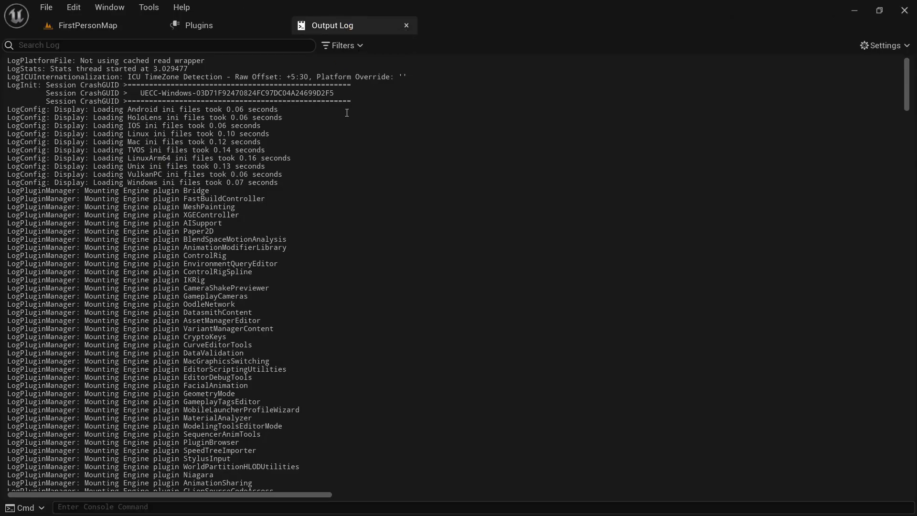
scroll(795, 185, "down", 2)
scroll(796, 186, "down", 2)
scroll(795, 185, "down", 2)
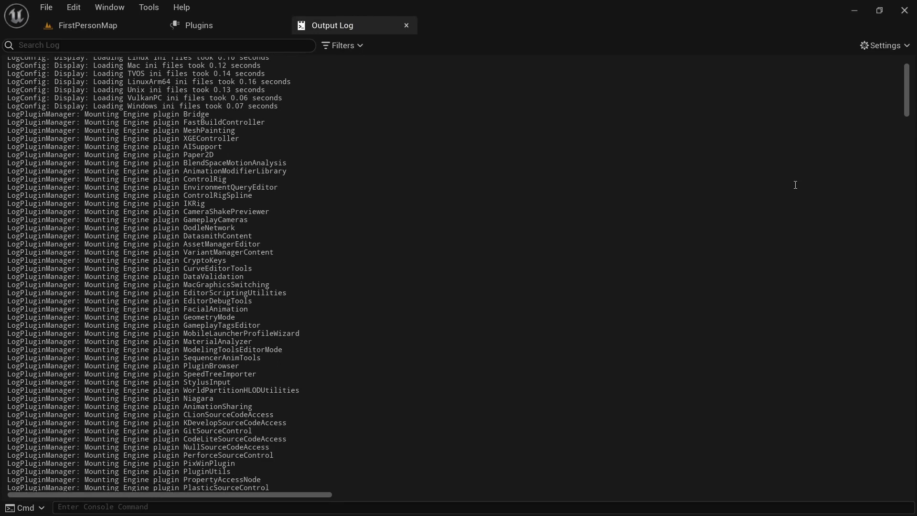
scroll(795, 185, "down", 2)
scroll(795, 186, "down", 2)
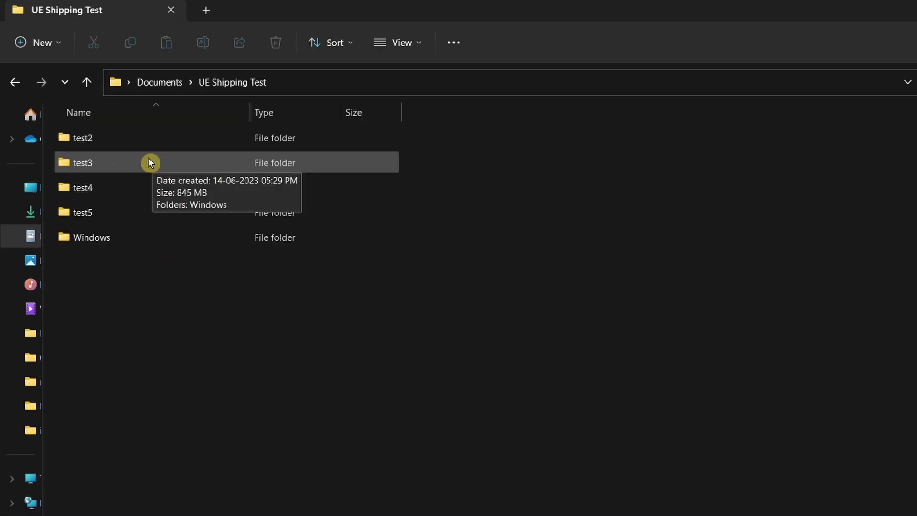
Navigate into test3's Windows build and its TempleRun_Tutorial_1 game folder
double_click(154, 162)
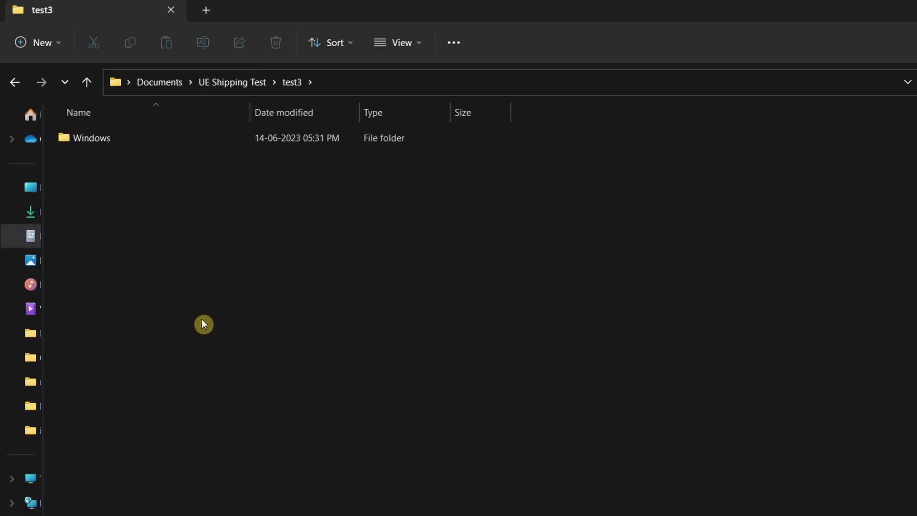
double_click(158, 139)
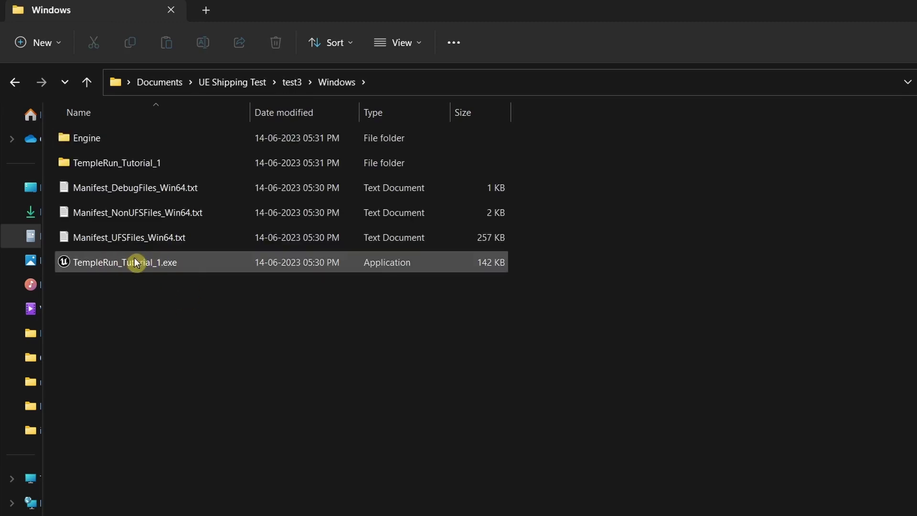
left_click(165, 267)
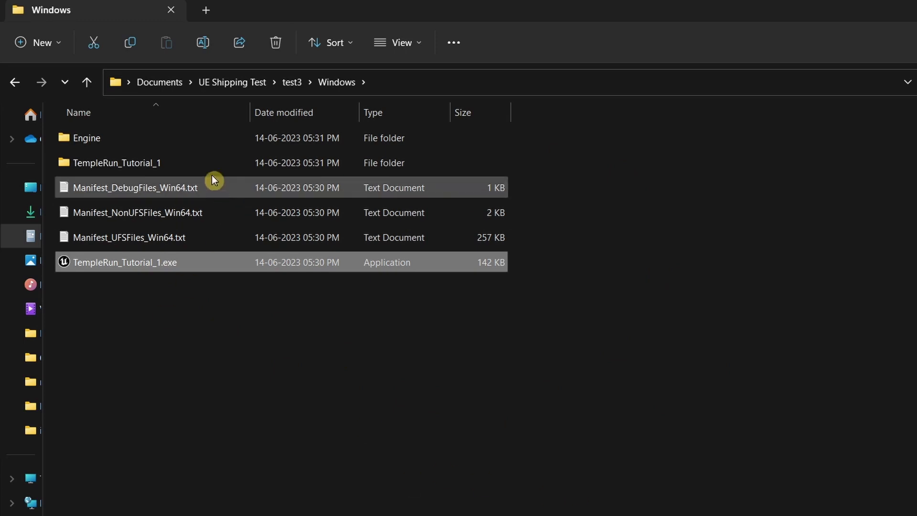
double_click(181, 163)
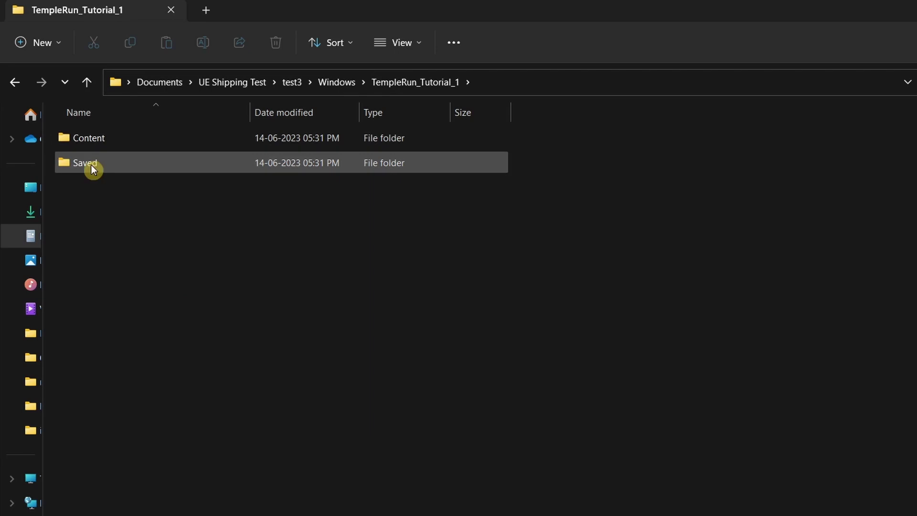
Navigate into the game's Saved folder and then its Logs folder
left_click(68, 164)
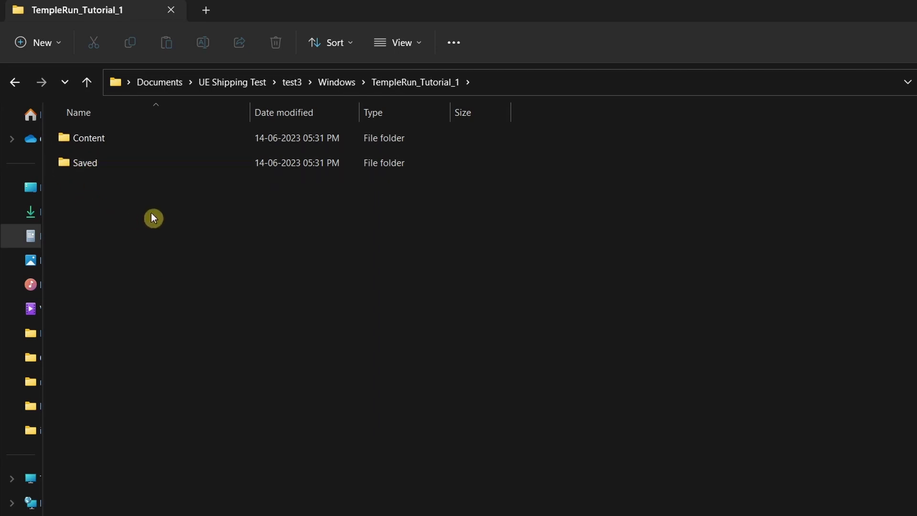
double_click(167, 162)
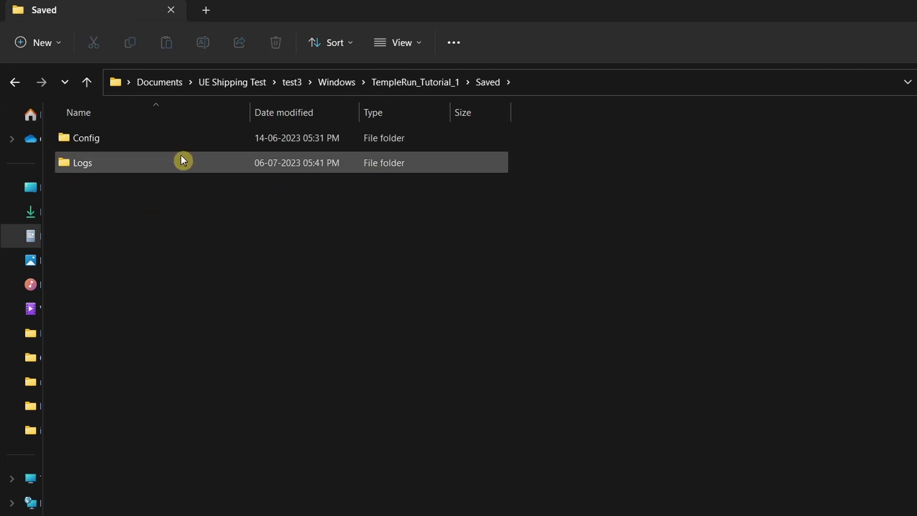
double_click(171, 162)
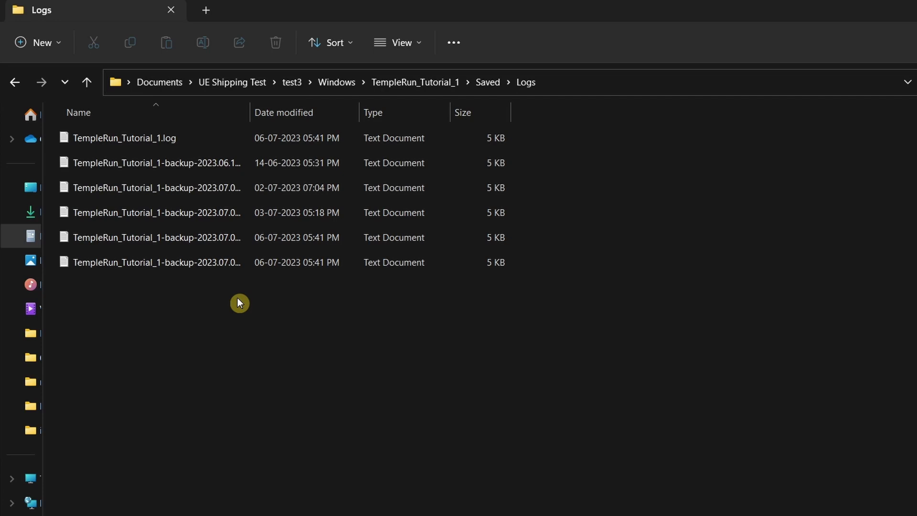
Read TempleRun_Tutorial_1.log maximized in Notepad and highlight the 'Unable to load plugin Bridge' error
double_click(180, 144)
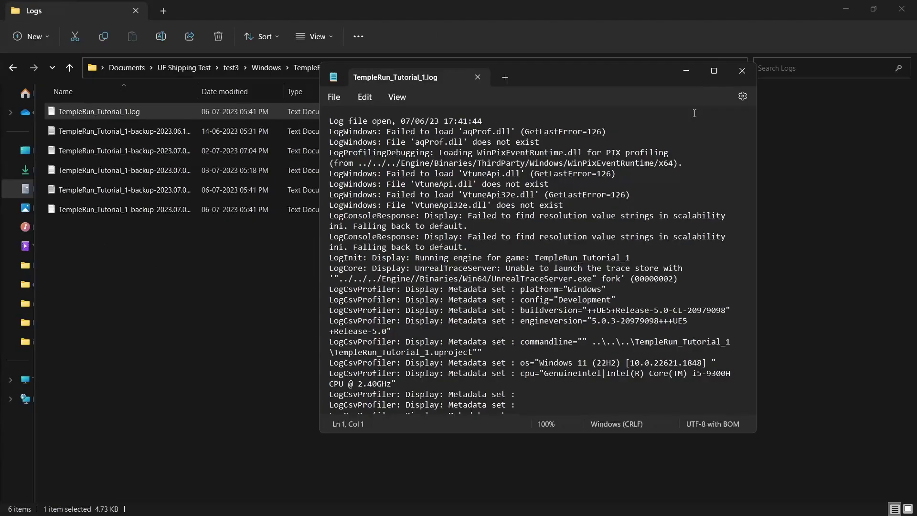
left_click(715, 72)
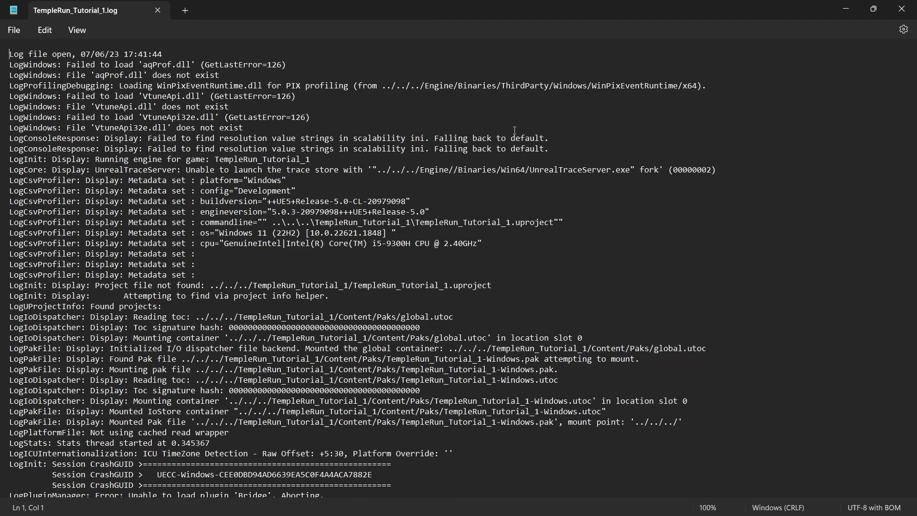
scroll(438, 128, "up", 2, "ctrl")
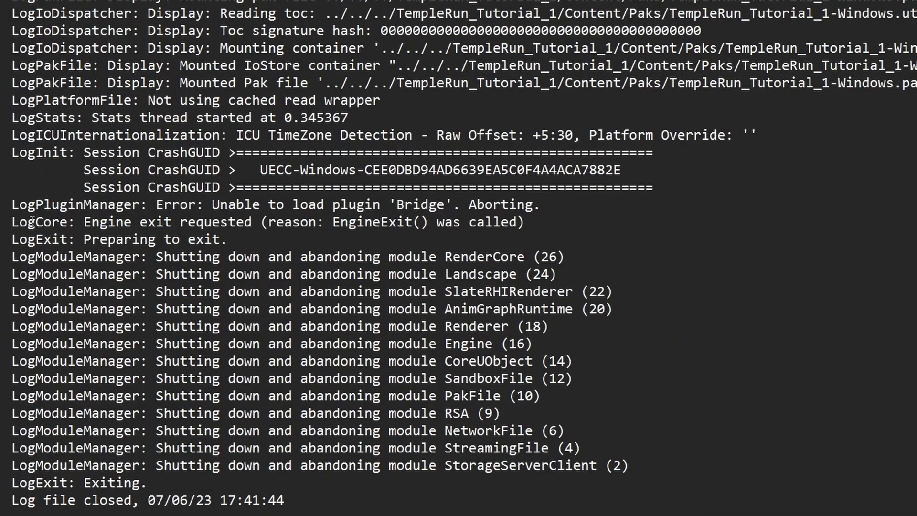
left_click_drag(4, 211, 233, 208)
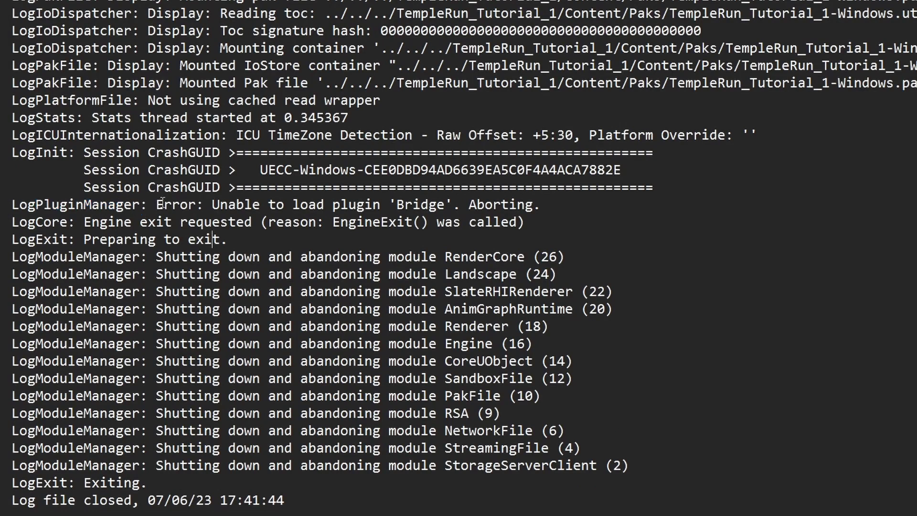
left_click(230, 207)
left_click_drag(395, 204, 445, 205)
left_click(450, 240)
left_click(436, 256)
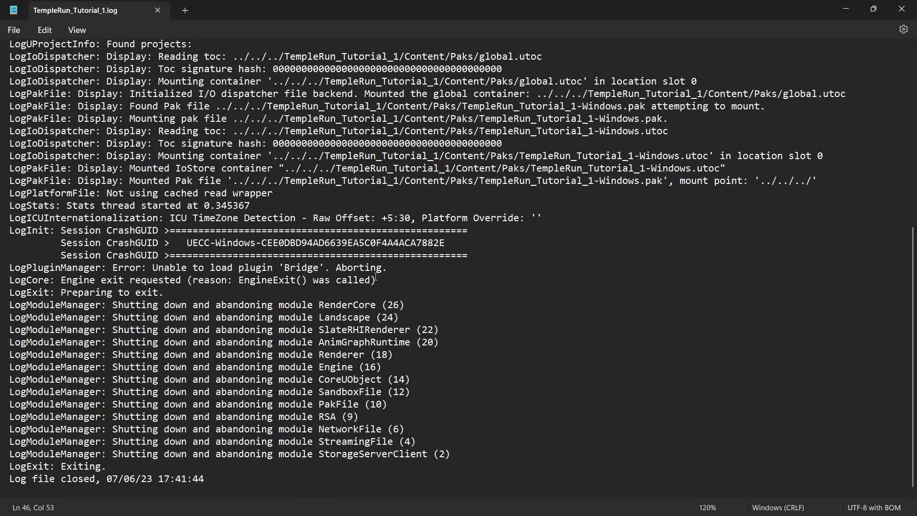
left_click(346, 288)
left_click(146, 269)
left_click(187, 267)
mouse_move(284, 267)
left_mouse_down()
mouse_move(320, 267)
mouse_move(286, 269)
left_mouse_up()
left_click(332, 290)
left_click(311, 292)
left_click_drag(285, 267, 320, 268)
left_click(299, 294)
left_click_drag(285, 267, 321, 269)
left_click(326, 290)
left_click(301, 304)
left_click(302, 291)
left_click(251, 304)
left_click(184, 292)
Close the failing log and navigate from UE Shipping Test into test4's Windows build
left_click(901, 9)
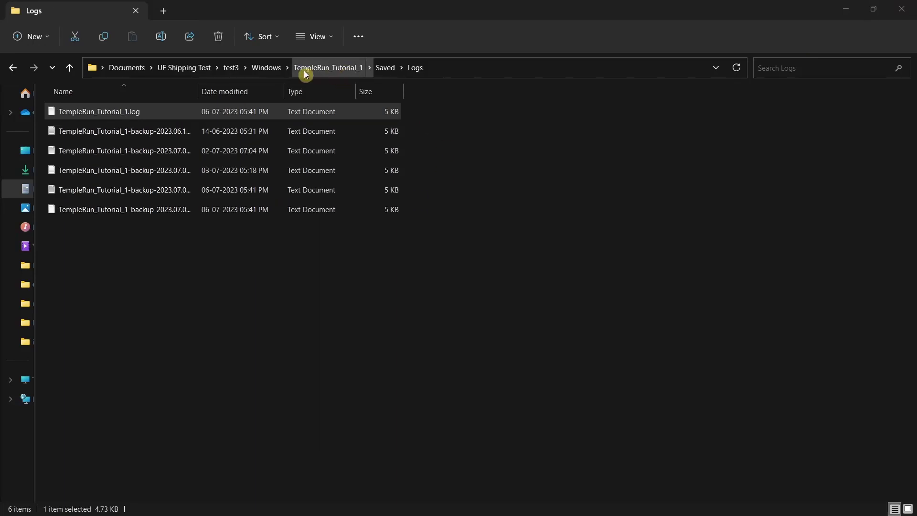
left_click(231, 68)
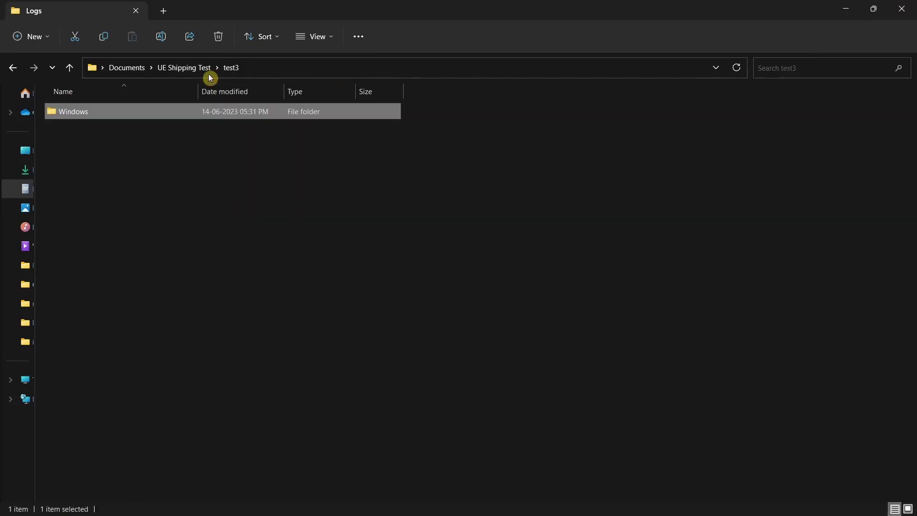
left_click(187, 69)
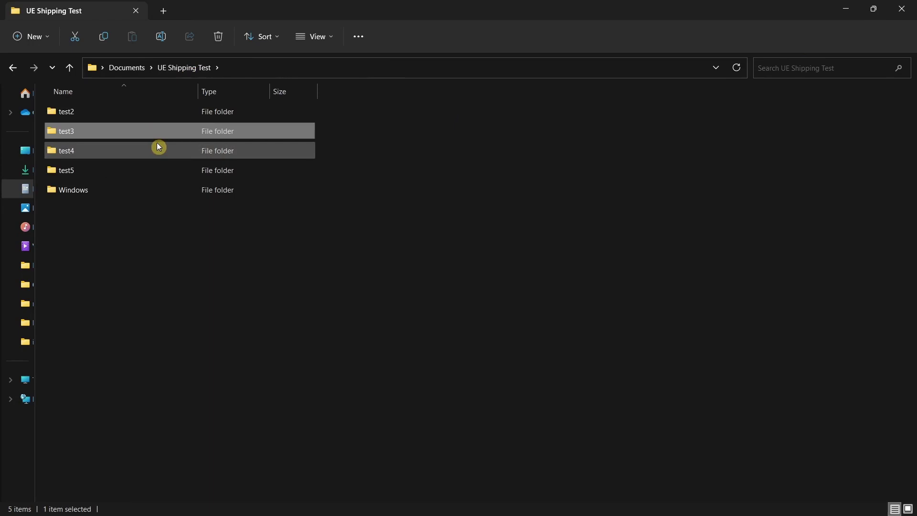
double_click(160, 150)
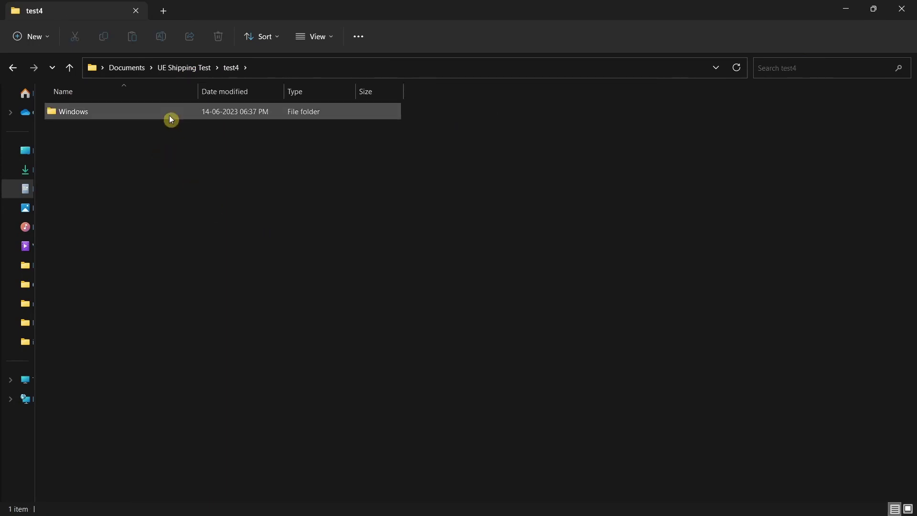
double_click(170, 115)
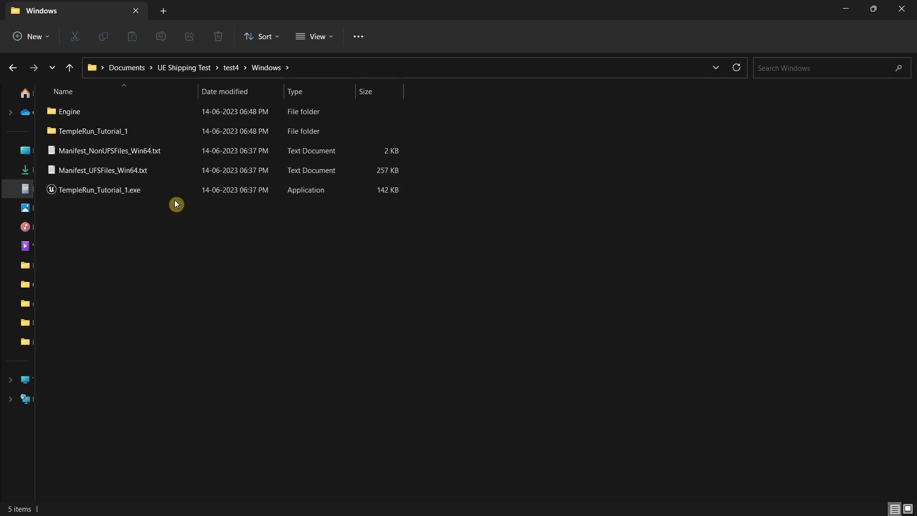
Launch TempleRun_Tutorial_1.exe, play a level, pause it and quit
double_click(141, 191)
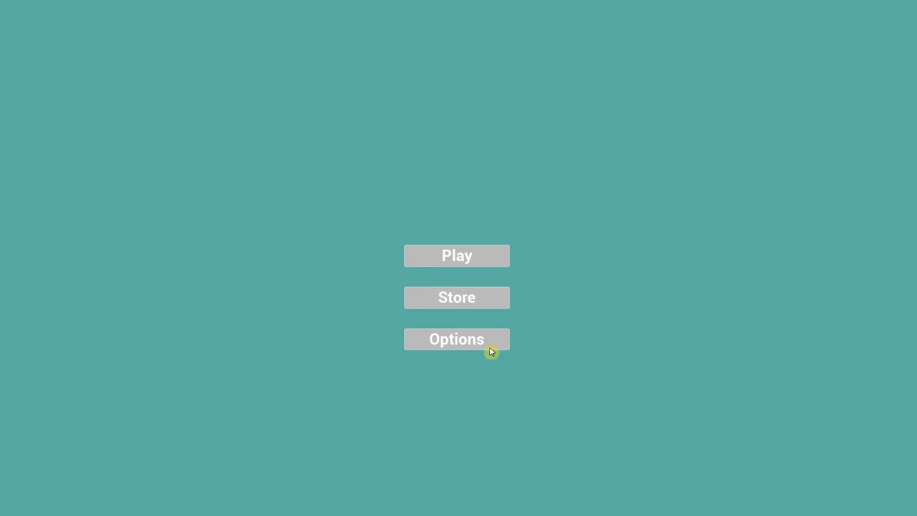
left_click(464, 260)
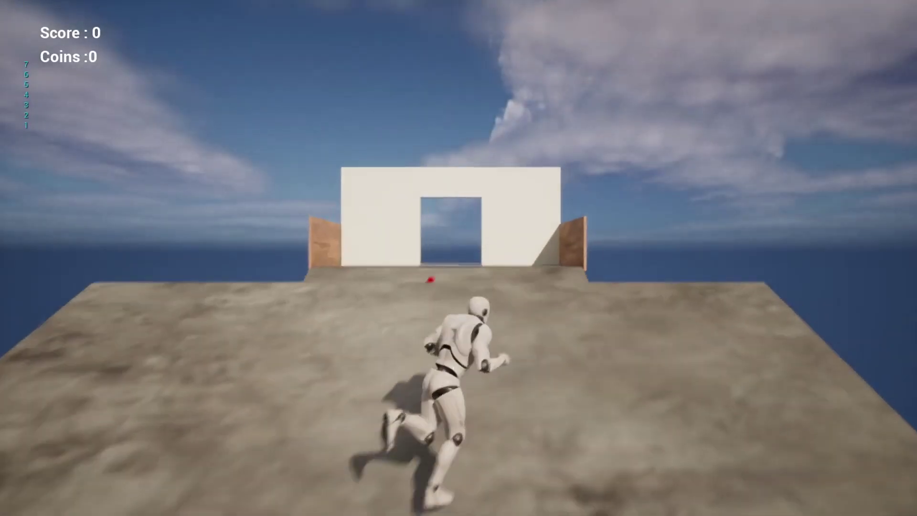
key("Escape")
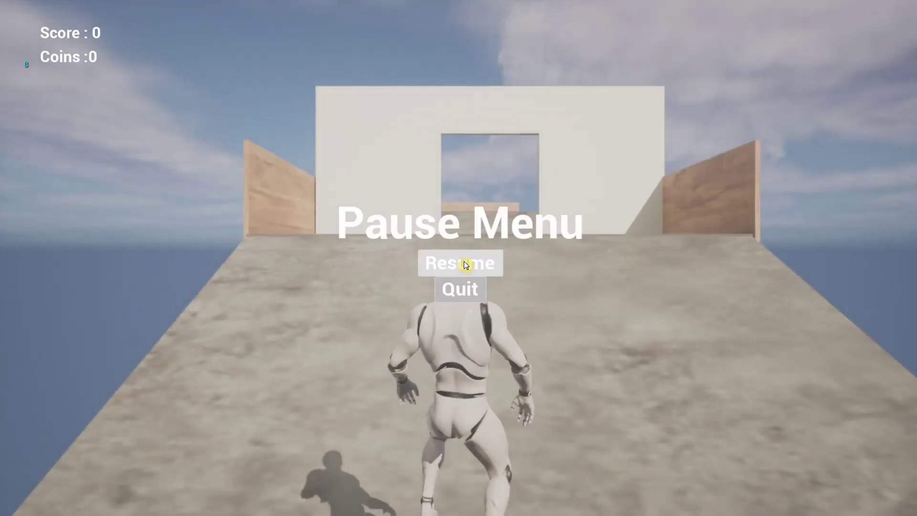
left_click(462, 289)
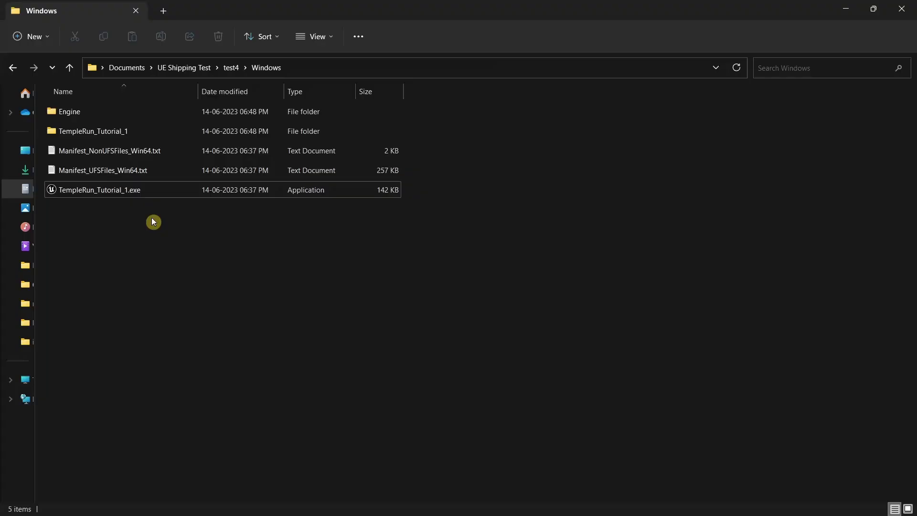
Navigate into test4's TempleRun_Tutorial_1 Saved/Logs folder and select the new TempleRun_Tutorial_1.log
double_click(138, 132)
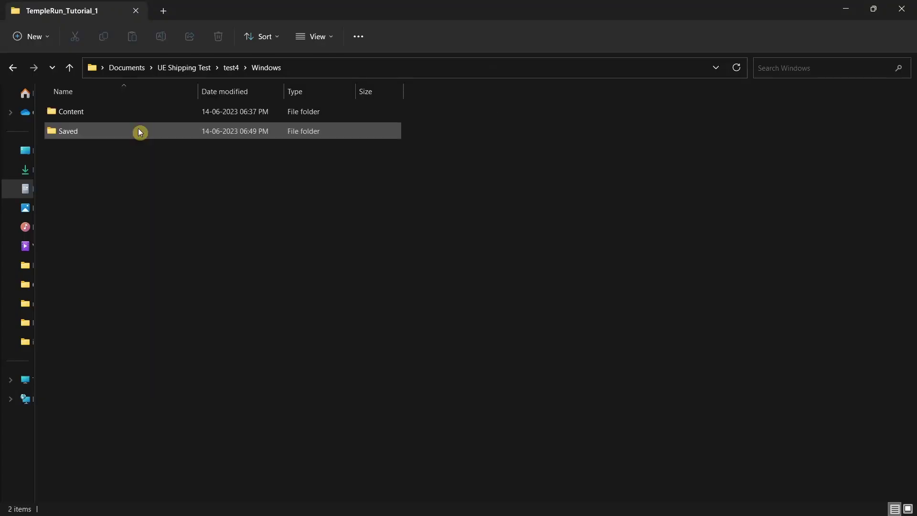
double_click(135, 131)
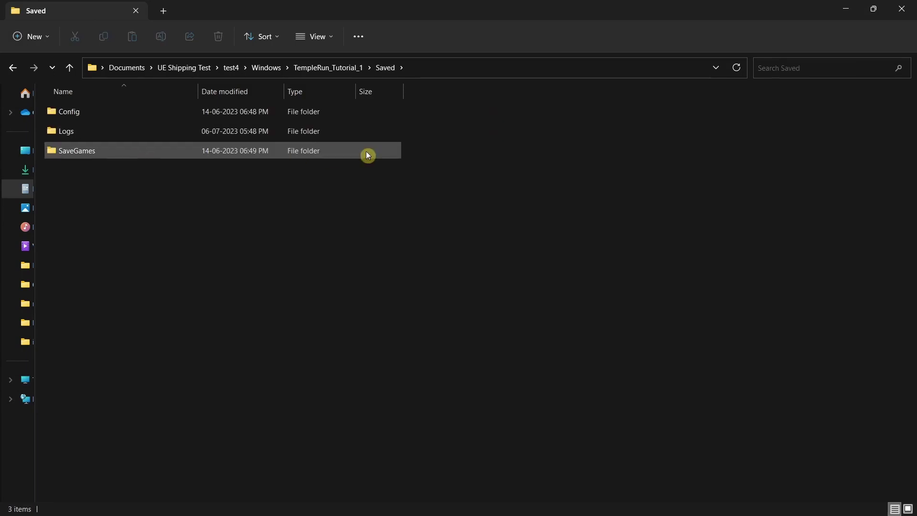
double_click(280, 131)
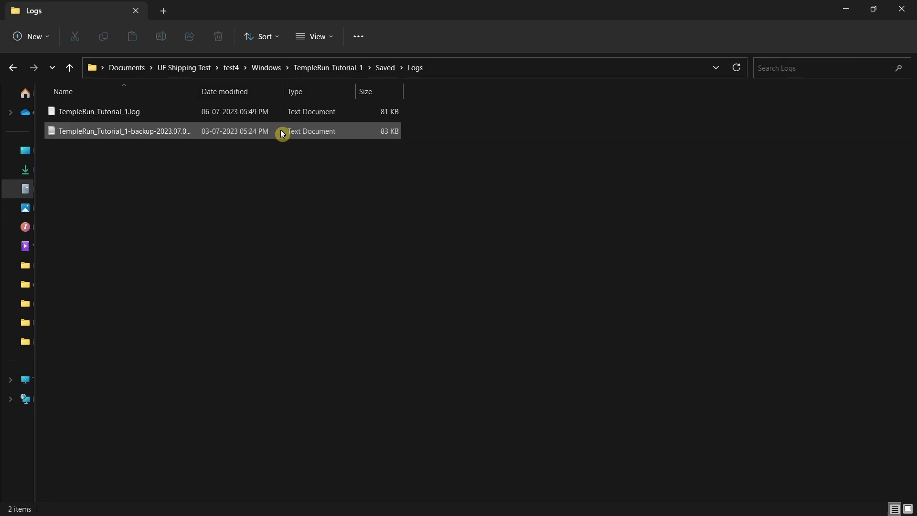
left_click(259, 110)
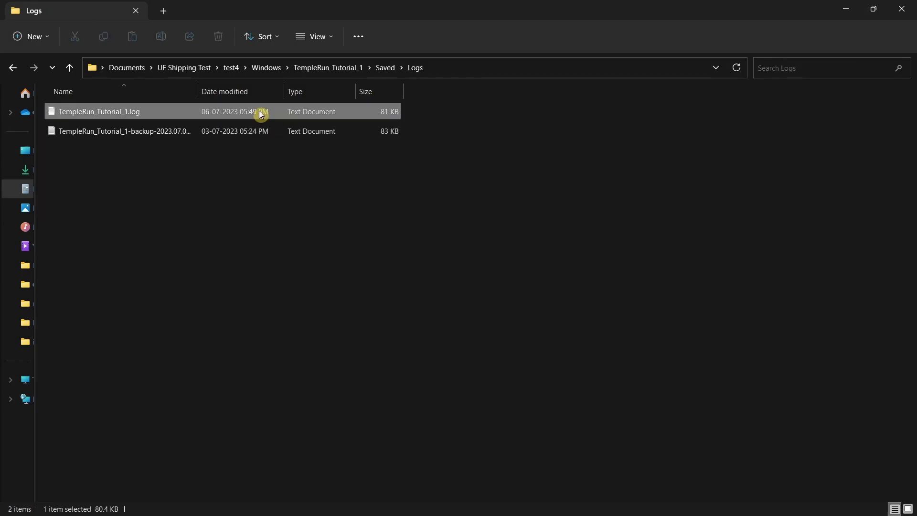
double_click(259, 111)
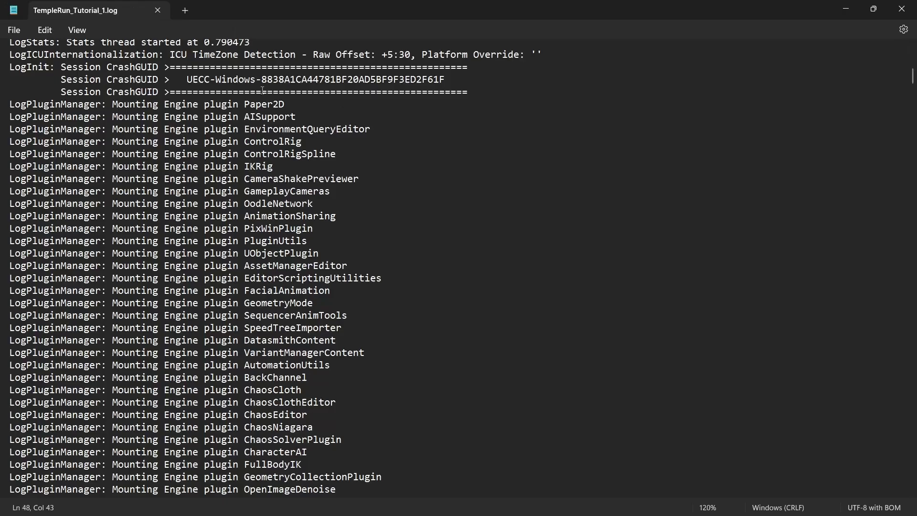
left_click(195, 128)
left_click_drag(11, 105, 101, 104)
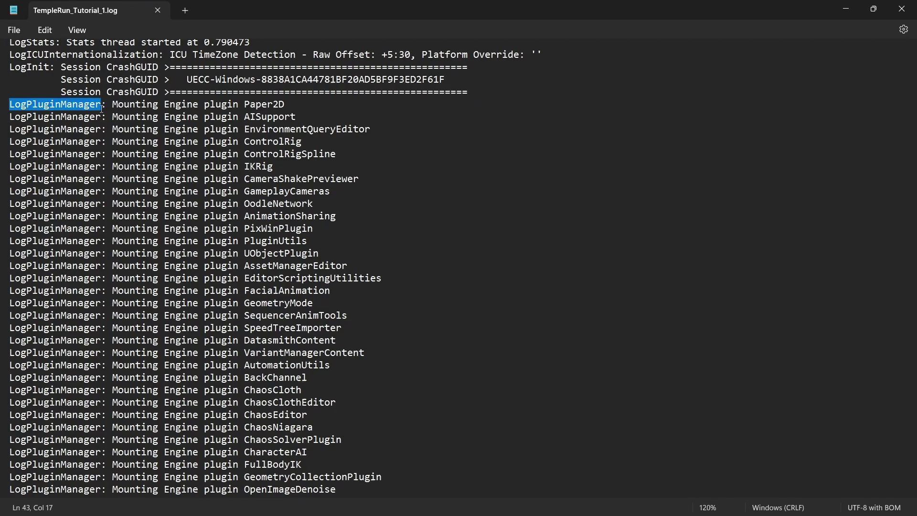
scroll(388, 194, "down", 6)
left_click(388, 206)
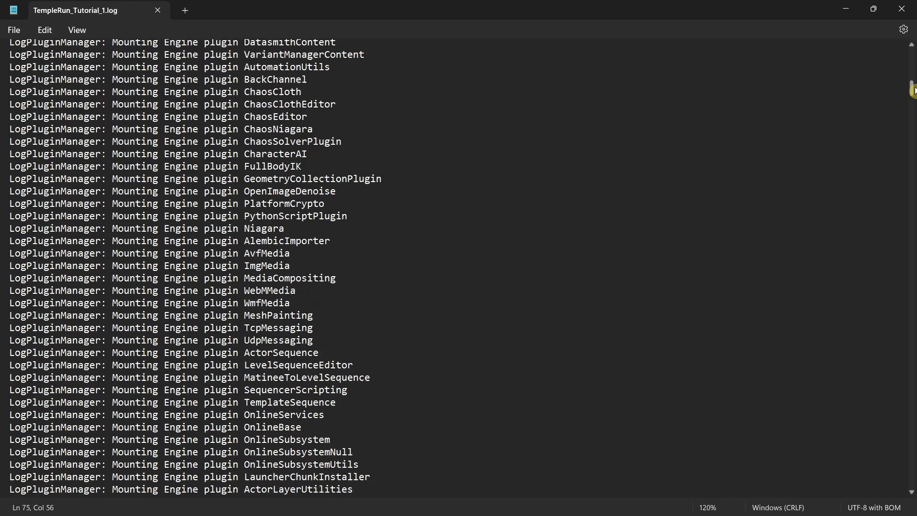
scroll(913, 94, "down", 1)
left_click_drag(913, 94, 909, 78)
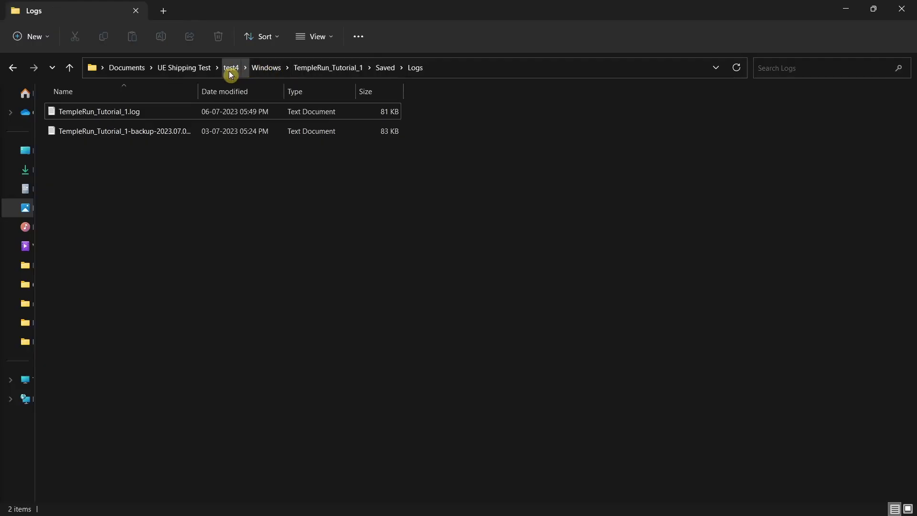
Go back up through test4 to the UE Shipping Test folder
left_click(230, 67)
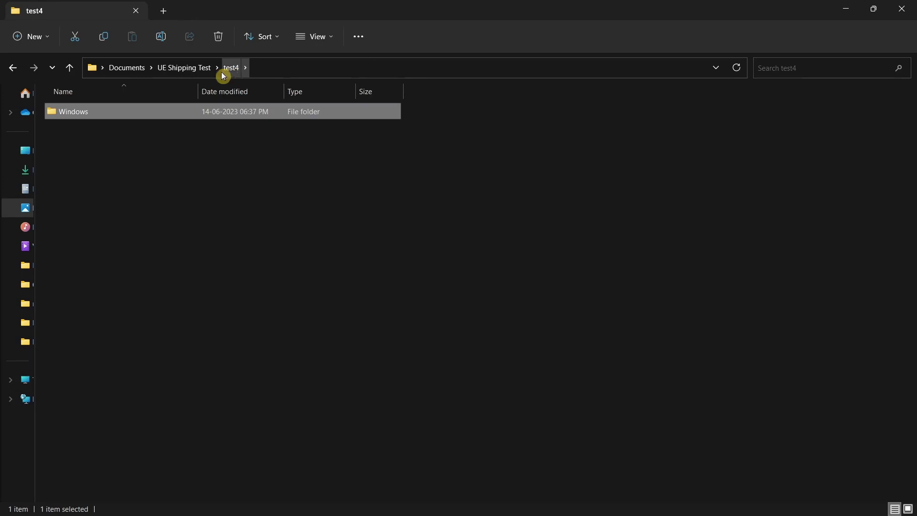
left_click(186, 72)
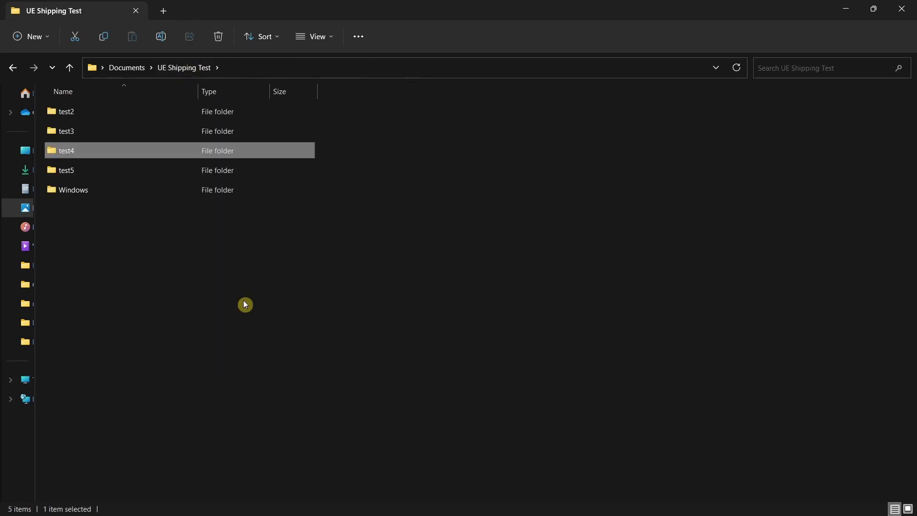